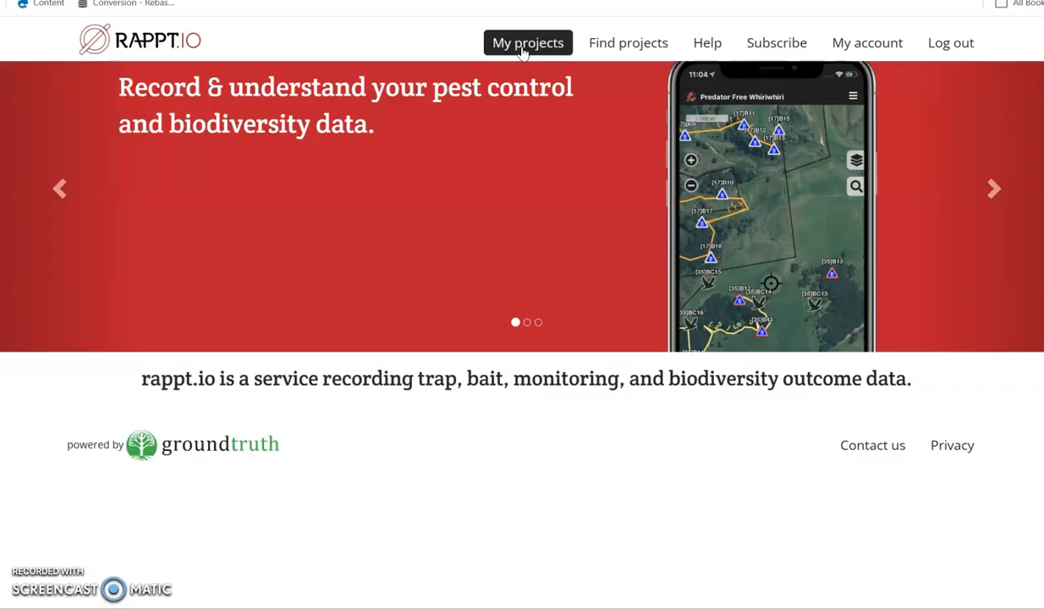
# - Start creating a new trap project and name it Brush Island
pyautogui.click(523, 50)
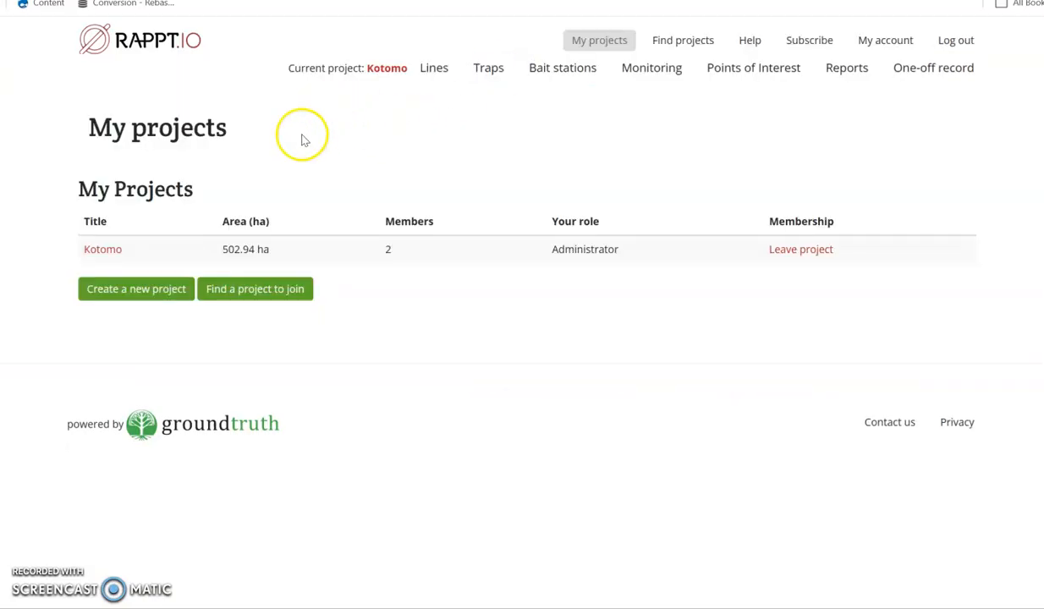
pyautogui.click(135, 290)
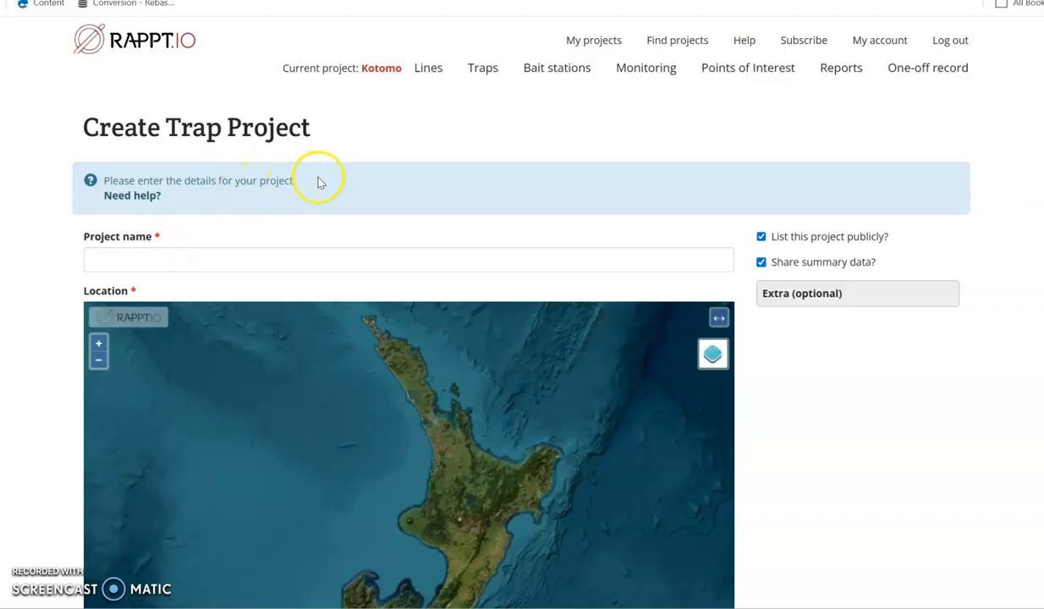
pyautogui.scroll(-2, 320, 182)
pyautogui.click(114, 112)
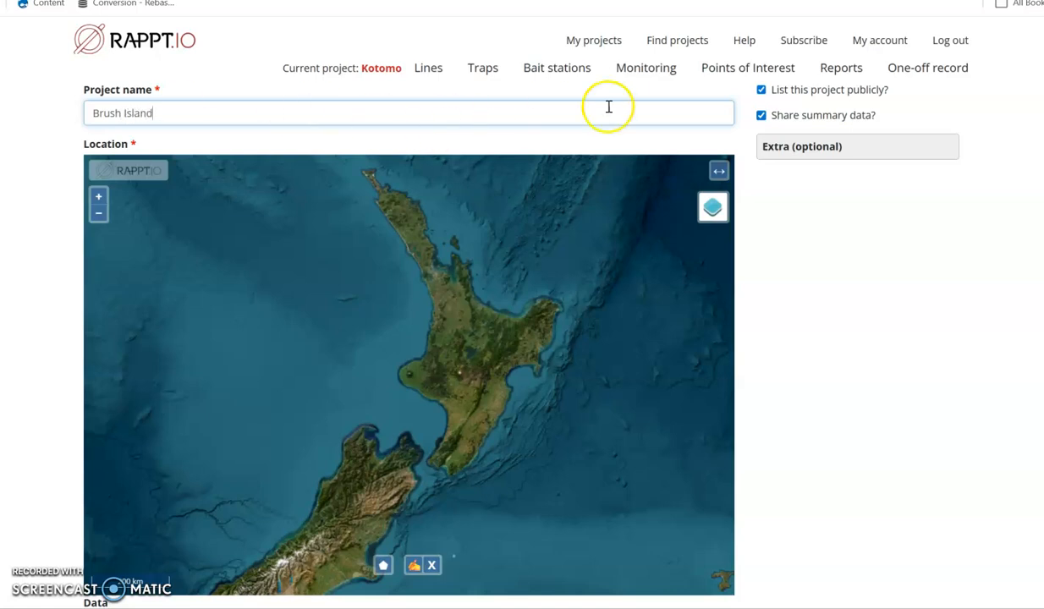
# - Expand the optional extra settings and toggle the Bait stations feature off and back on
pyautogui.scroll(1, 787, 191)
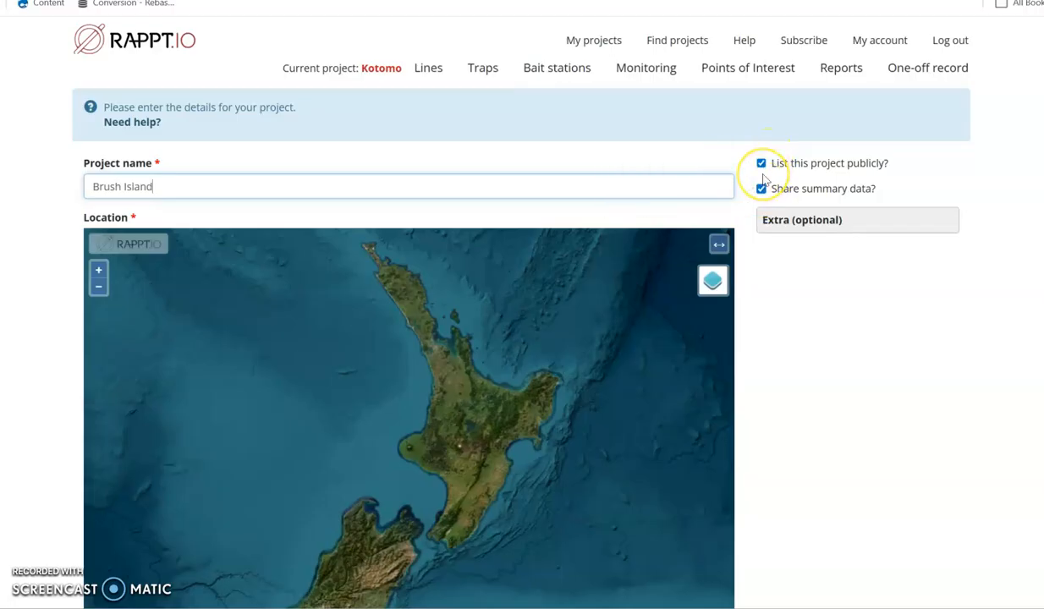
pyautogui.click(799, 222)
pyautogui.scroll(-1, 827, 264)
pyautogui.click(811, 303)
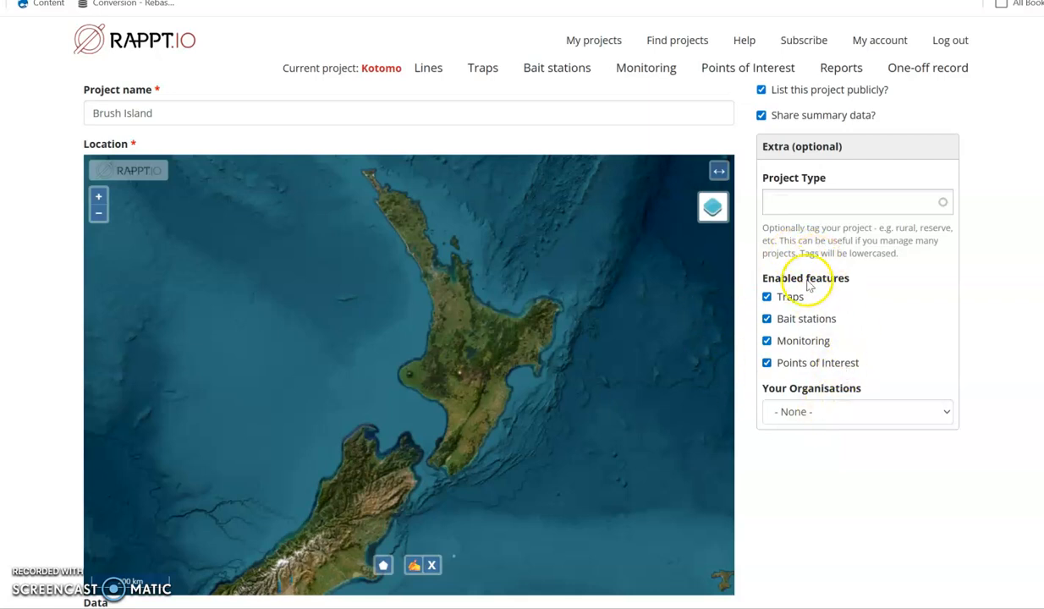
pyautogui.click(776, 321)
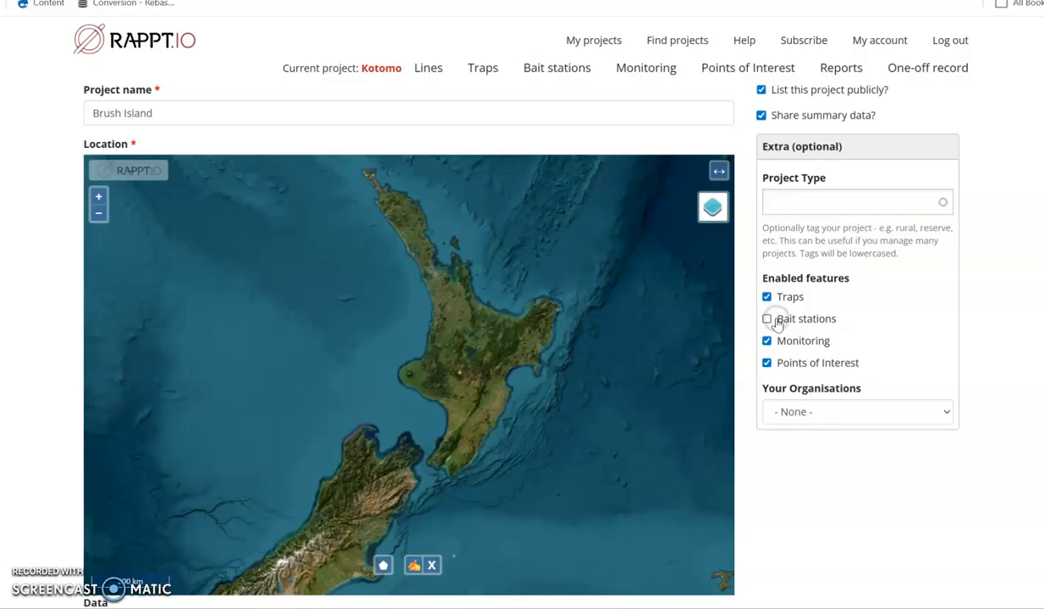
pyautogui.click(776, 321)
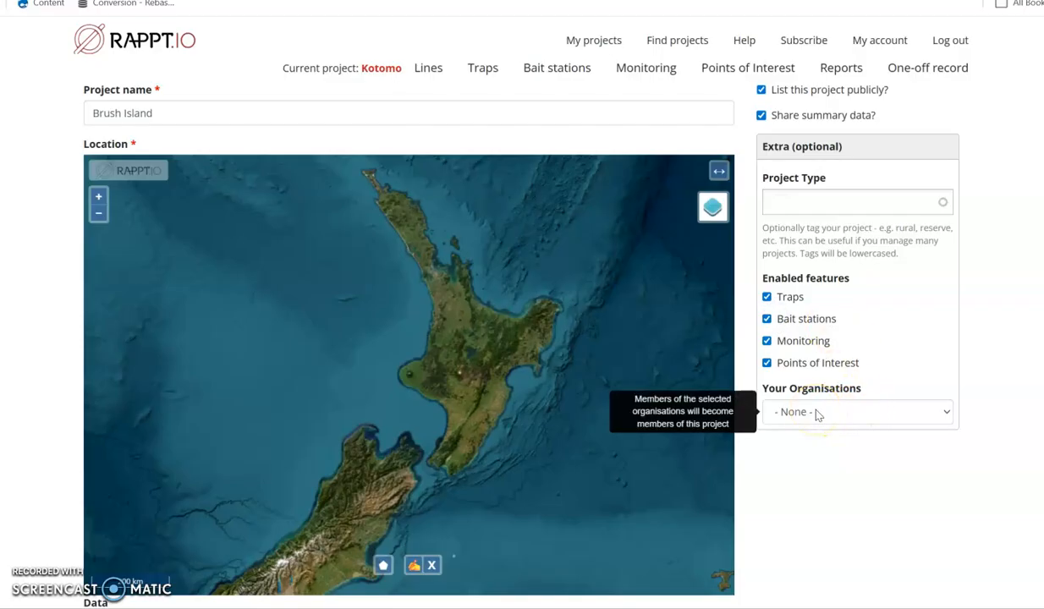
# - Expand the optional contact details section and examine the organisation, description and website fields
pyautogui.scroll(-4, 800, 352)
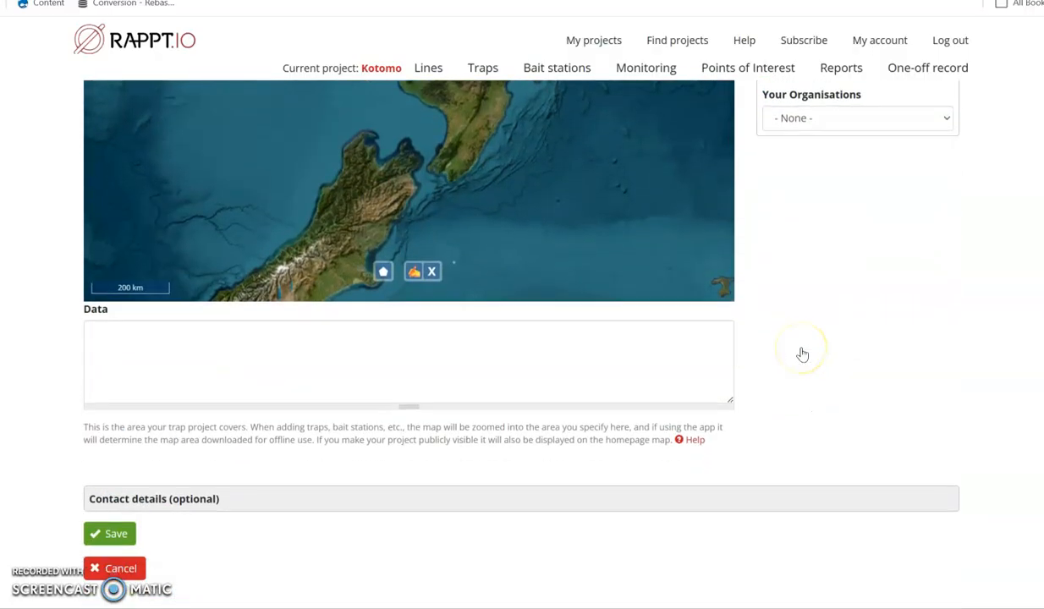
pyautogui.scroll(-1, 803, 354)
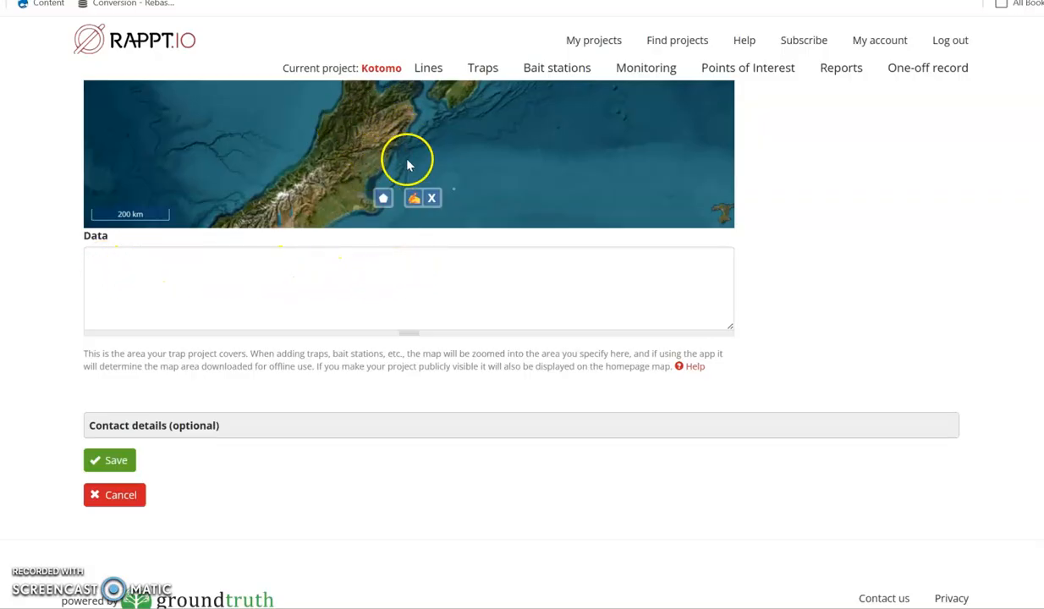
pyautogui.click(192, 438)
pyautogui.scroll(-2, 203, 391)
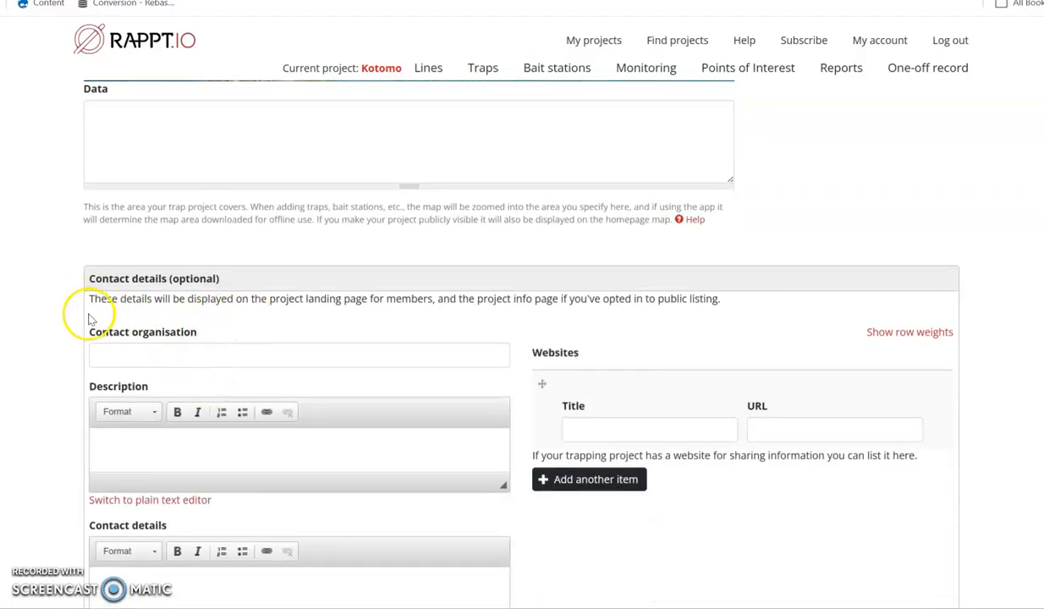
pyautogui.moveTo(249, 343)
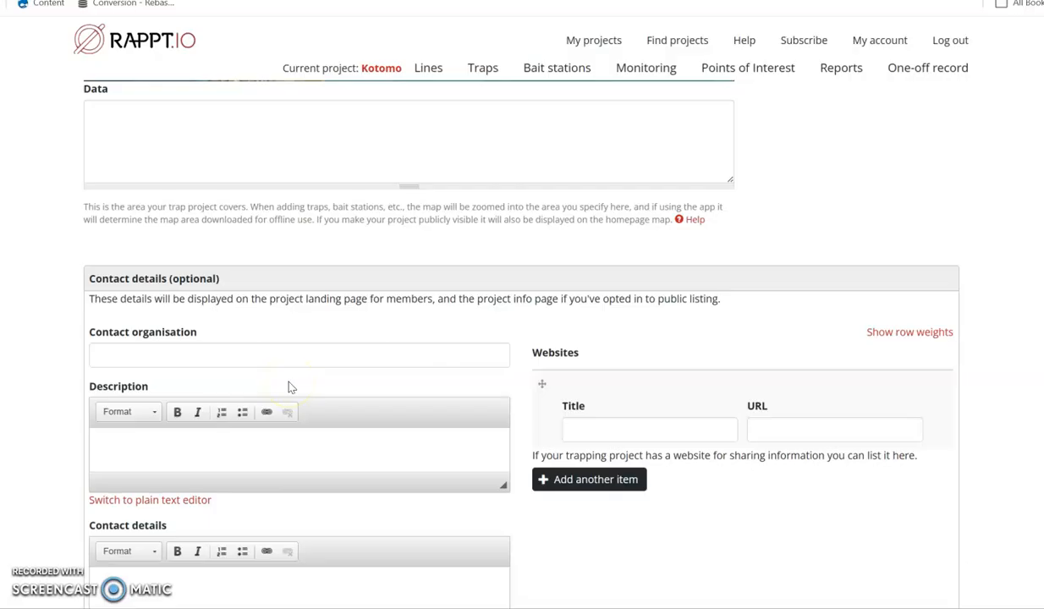
pyautogui.scroll(4, 288, 387)
pyautogui.scroll(1, 296, 381)
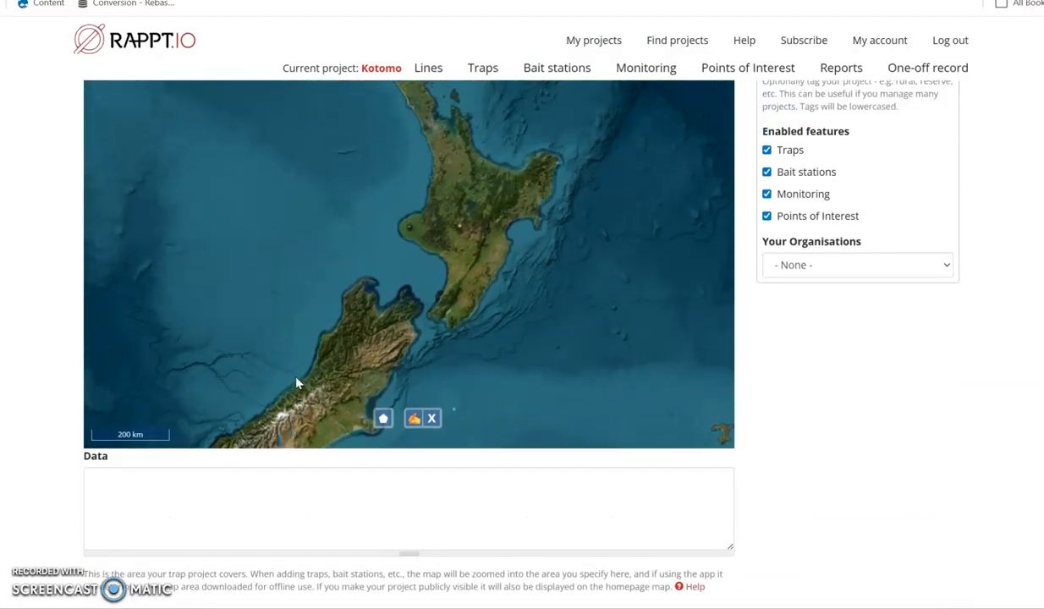
# - Switch the project location map to the OpenTopoMap base layer in the area around Vao, off the southern end of New Caledonia
pyautogui.scroll(1, 300, 330)
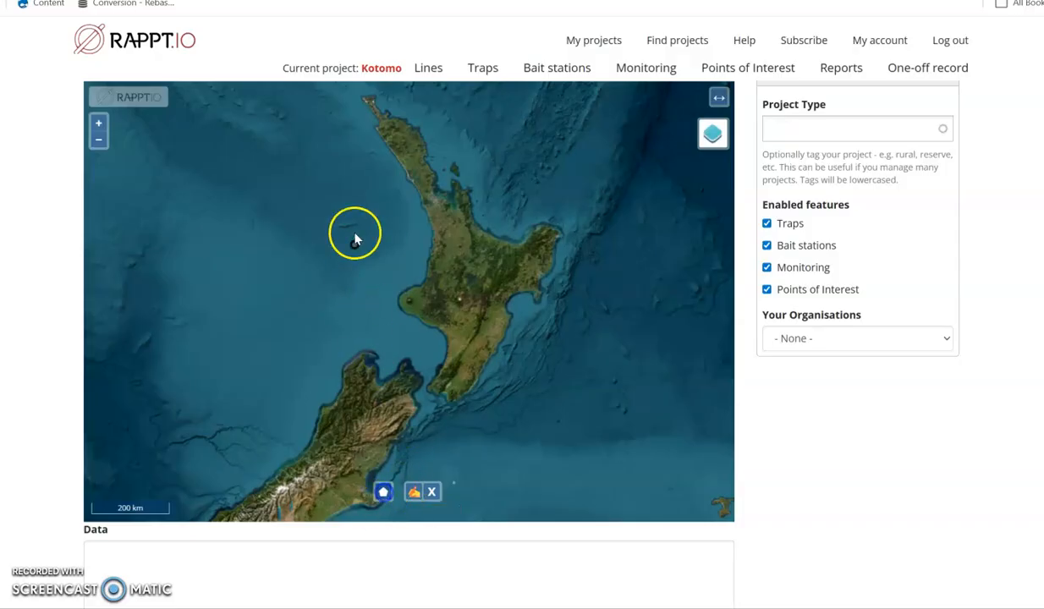
pyautogui.moveTo(331, 187); pyautogui.dragTo(280, 483)
pyautogui.moveTo(324, 204); pyautogui.dragTo(344, 443)
pyautogui.moveTo(161, 235); pyautogui.dragTo(348, 230)
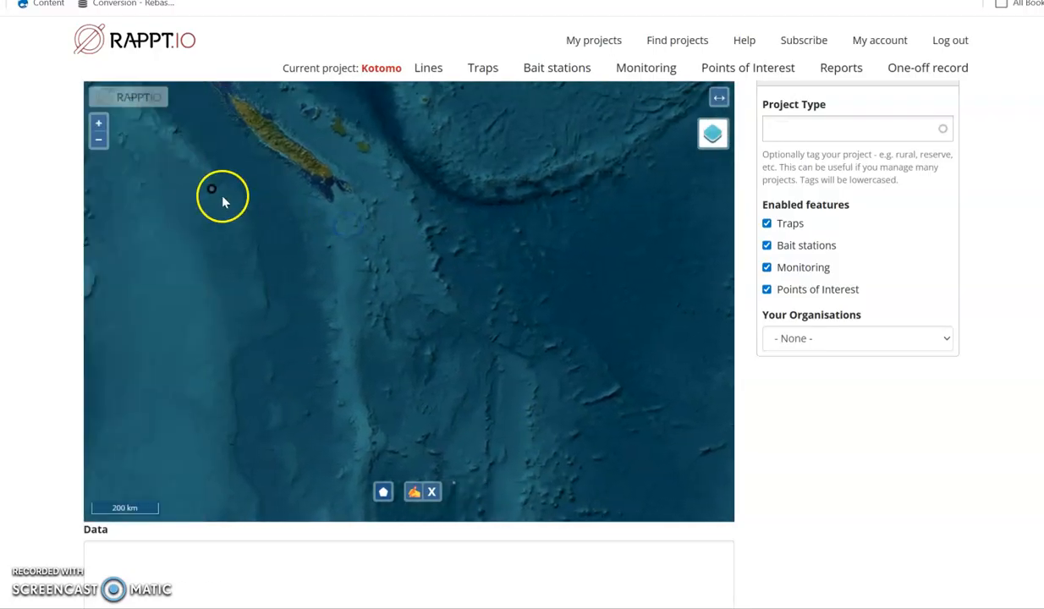
pyautogui.click(99, 123)
pyautogui.click(101, 124)
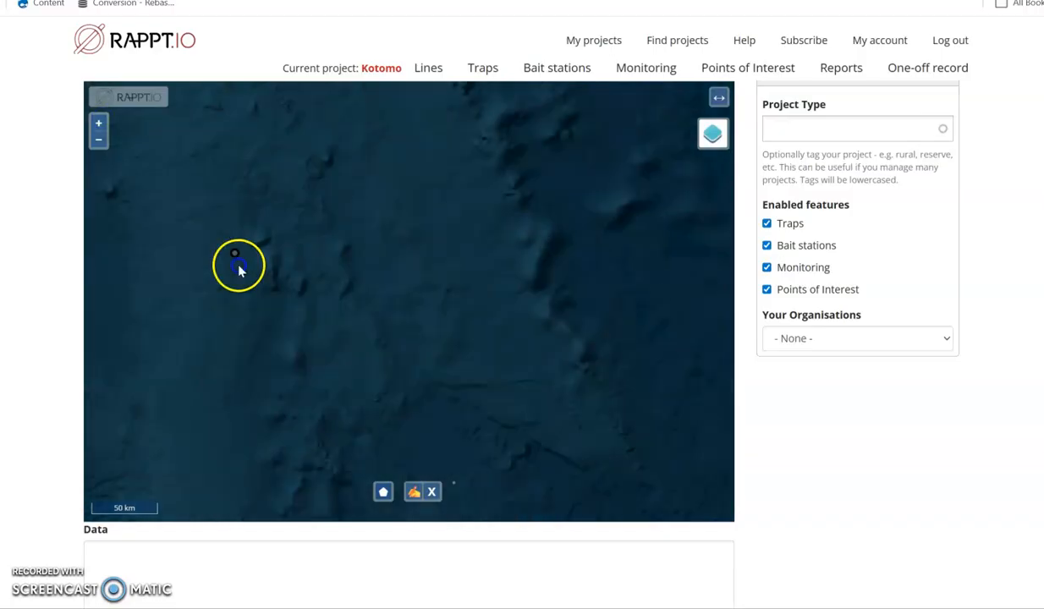
pyautogui.moveTo(235, 262); pyautogui.dragTo(266, 482)
pyautogui.moveTo(161, 234); pyautogui.dragTo(337, 310)
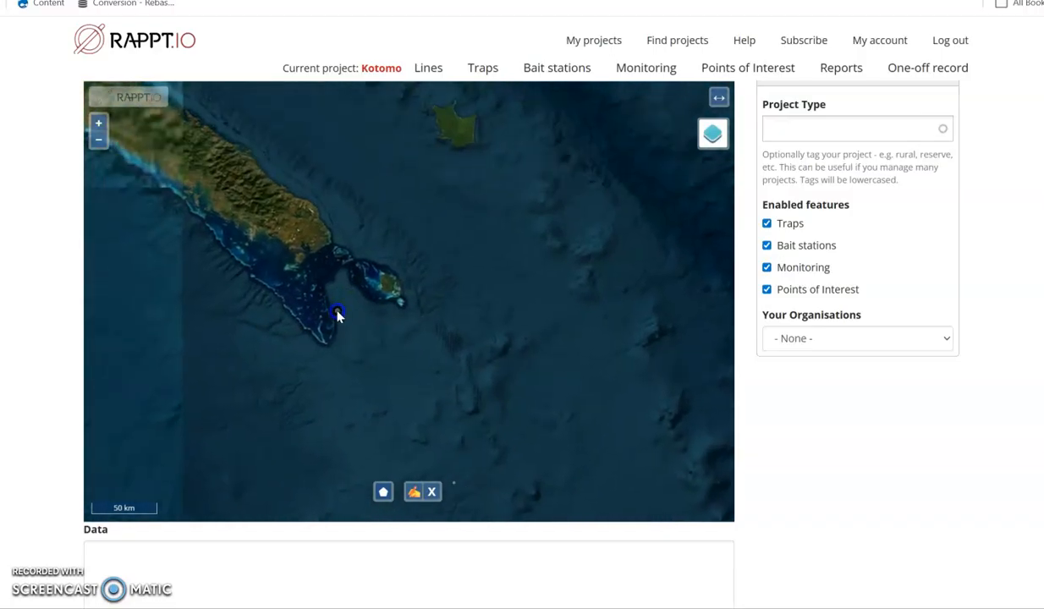
pyautogui.click(98, 124)
pyautogui.click(98, 124)
pyautogui.click(98, 124)
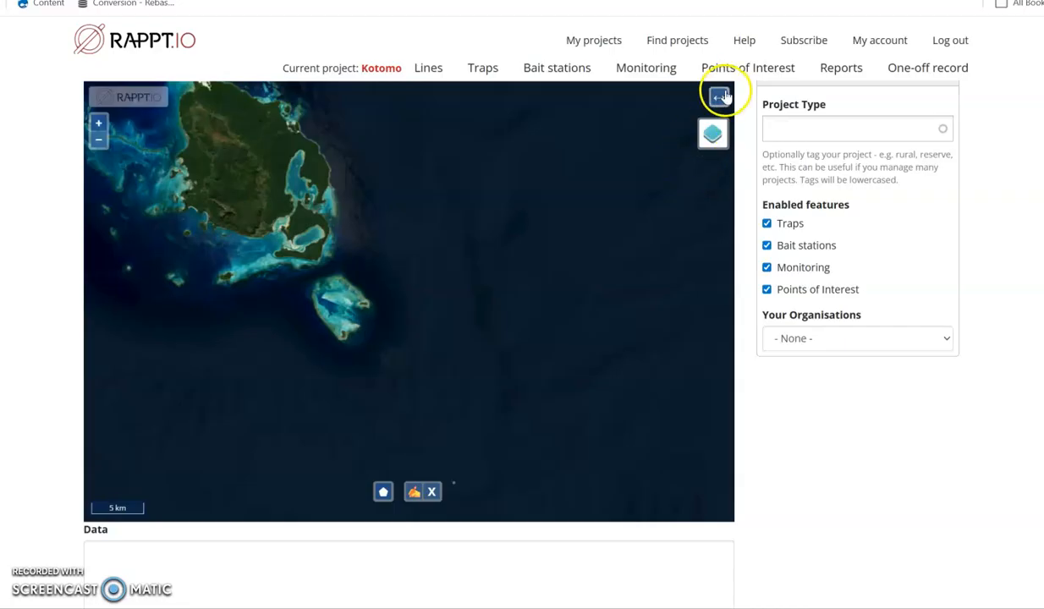
pyautogui.moveTo(711, 137)
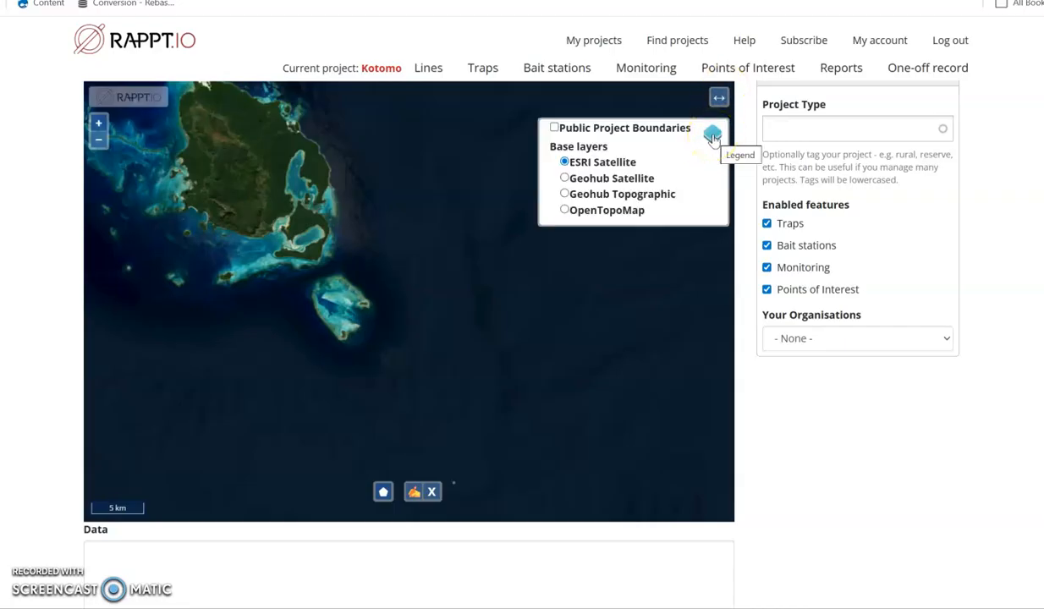
pyautogui.click(565, 211)
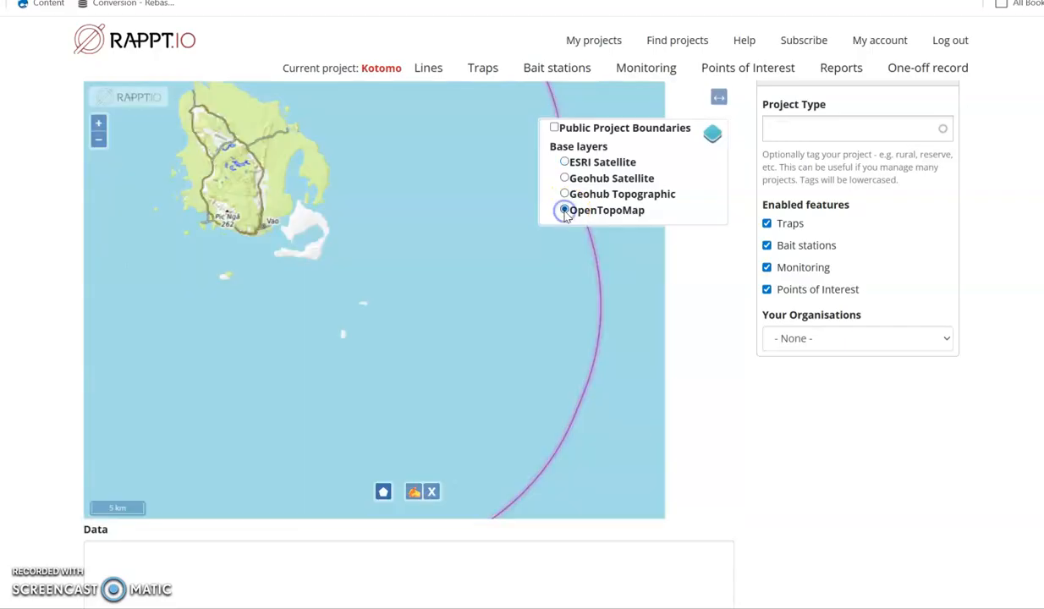
# - Draw a closed boundary polygon along the coastline of the small island south-west of Vao as the project location
pyautogui.click(98, 124)
pyautogui.click(99, 124)
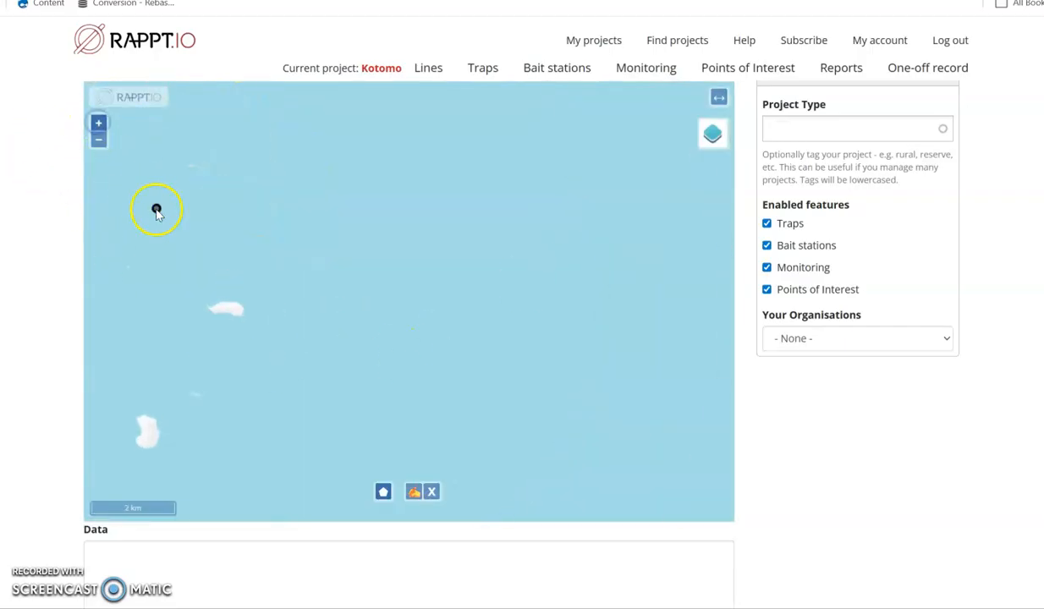
pyautogui.moveTo(156, 212); pyautogui.dragTo(636, 194)
pyautogui.click(98, 124)
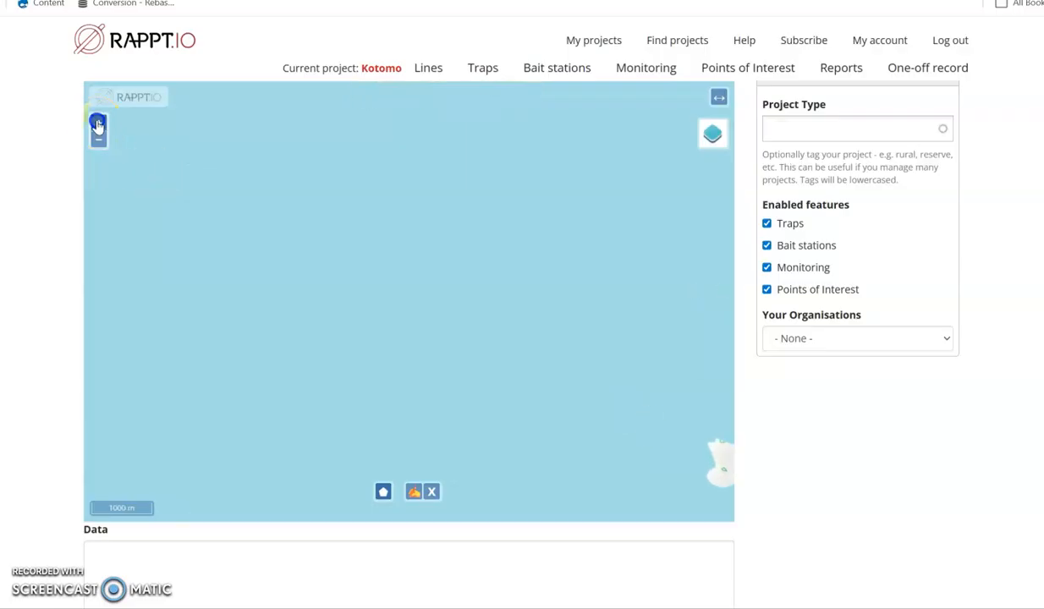
pyautogui.moveTo(114, 140); pyautogui.dragTo(555, 311)
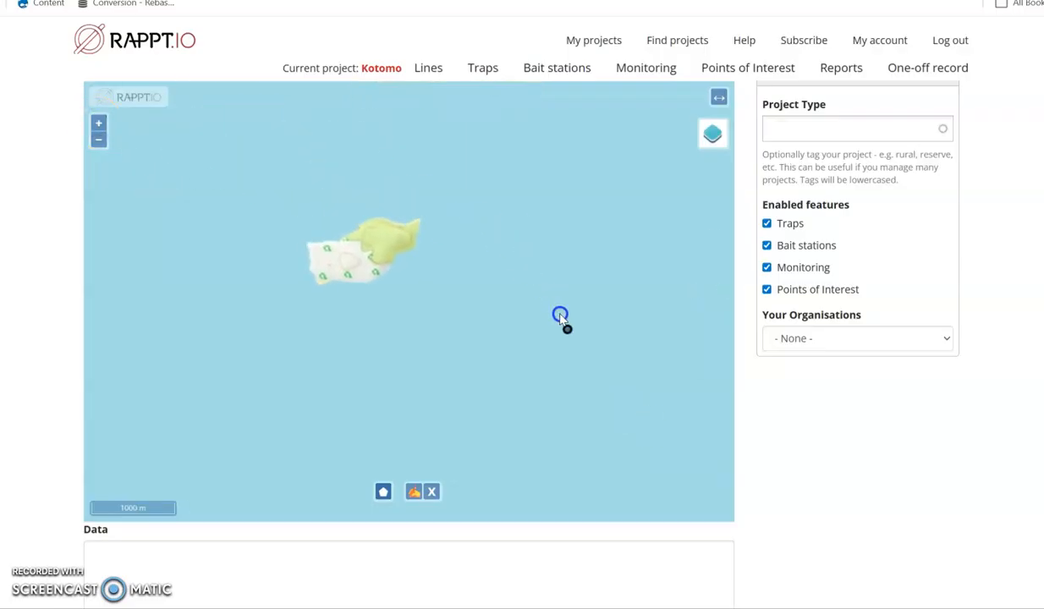
pyautogui.click(99, 124)
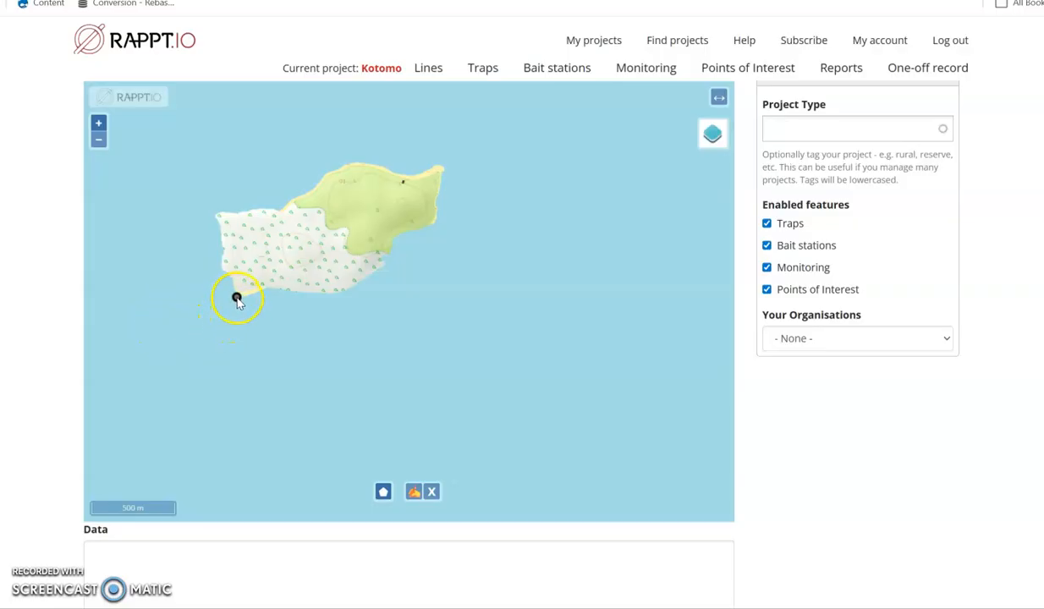
pyautogui.click(237, 301)
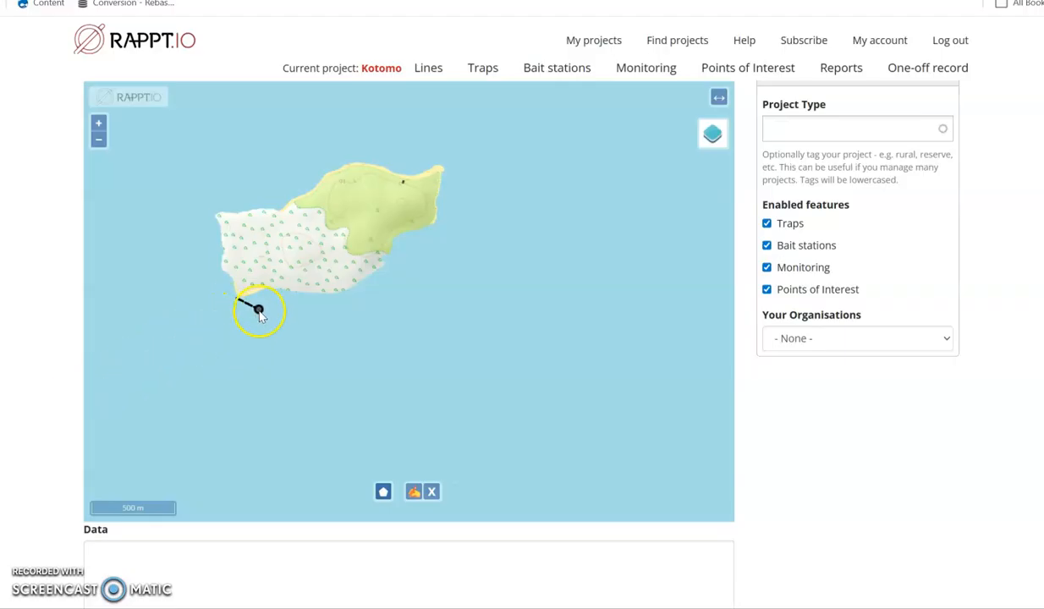
pyautogui.click(210, 275)
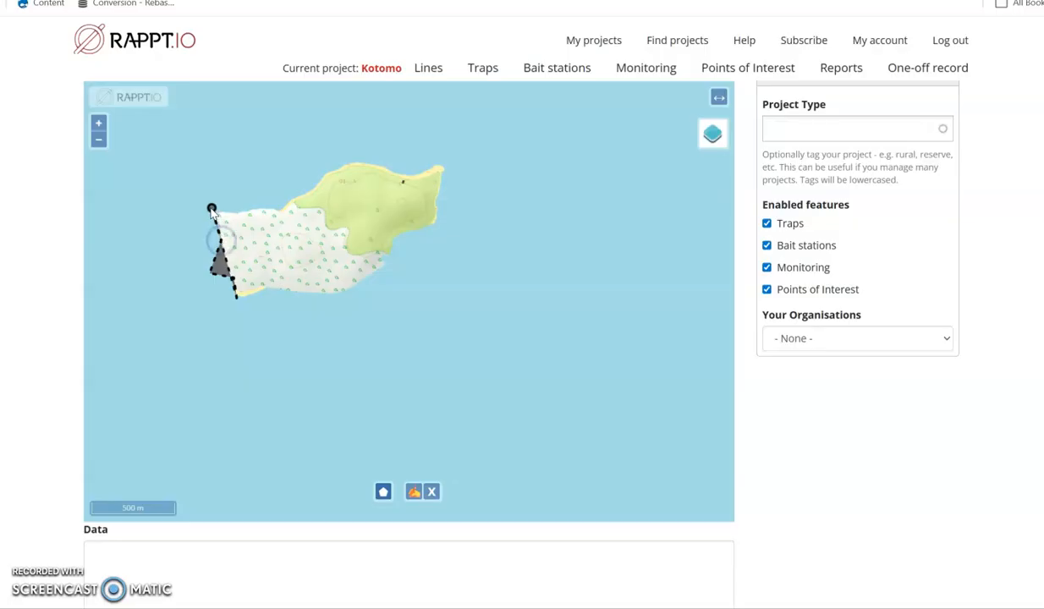
pyautogui.click(282, 207)
pyautogui.click(368, 159)
pyautogui.click(411, 177)
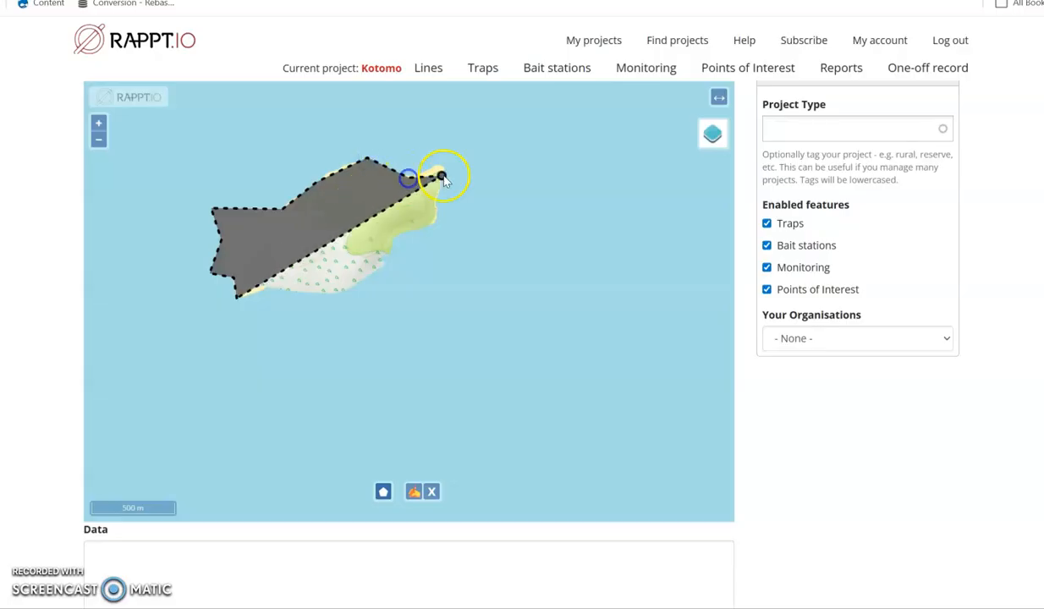
pyautogui.click(447, 158)
pyautogui.click(433, 228)
pyautogui.click(389, 244)
pyautogui.click(385, 270)
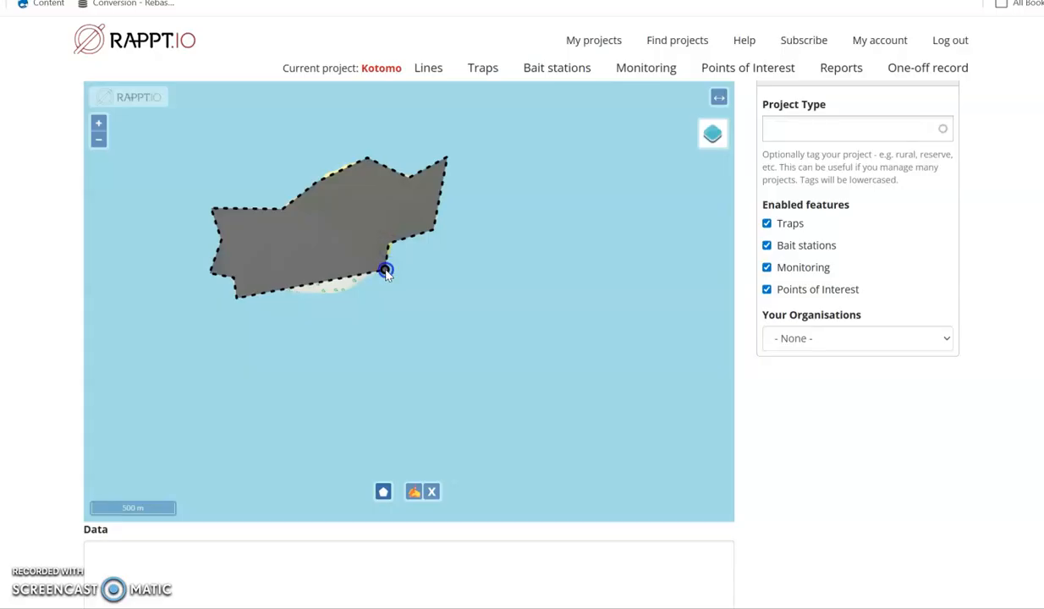
pyautogui.click(341, 302)
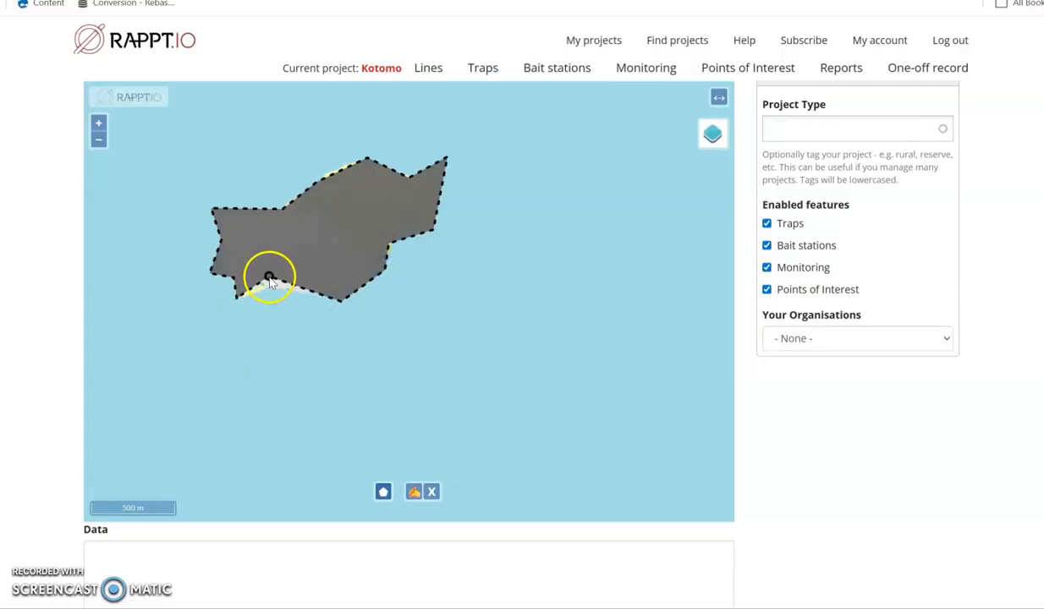
pyautogui.click(268, 290)
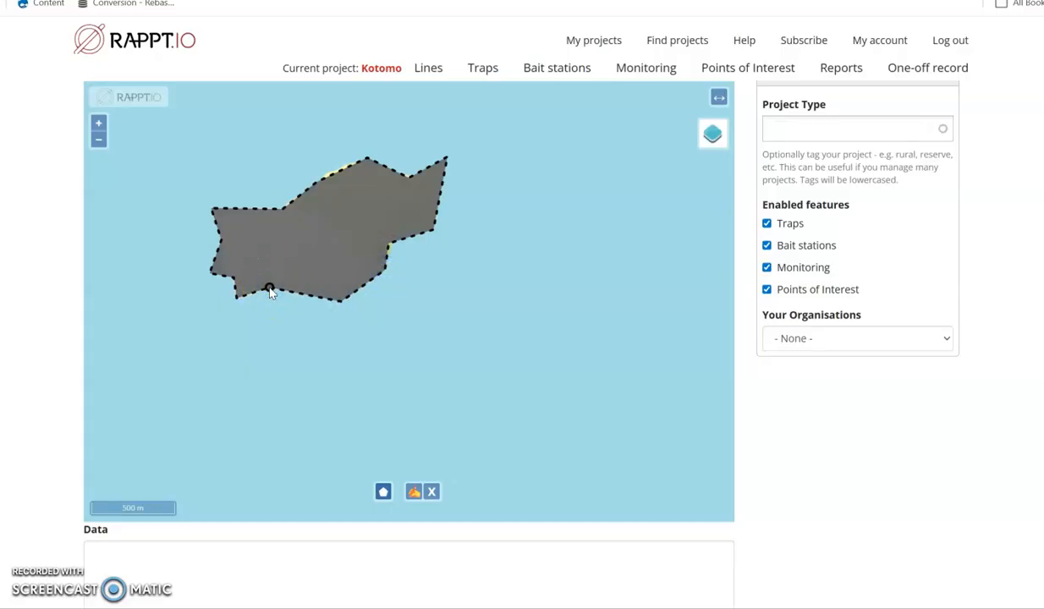
pyautogui.moveTo(268, 289); pyautogui.dragTo(238, 299)
pyautogui.click(240, 300)
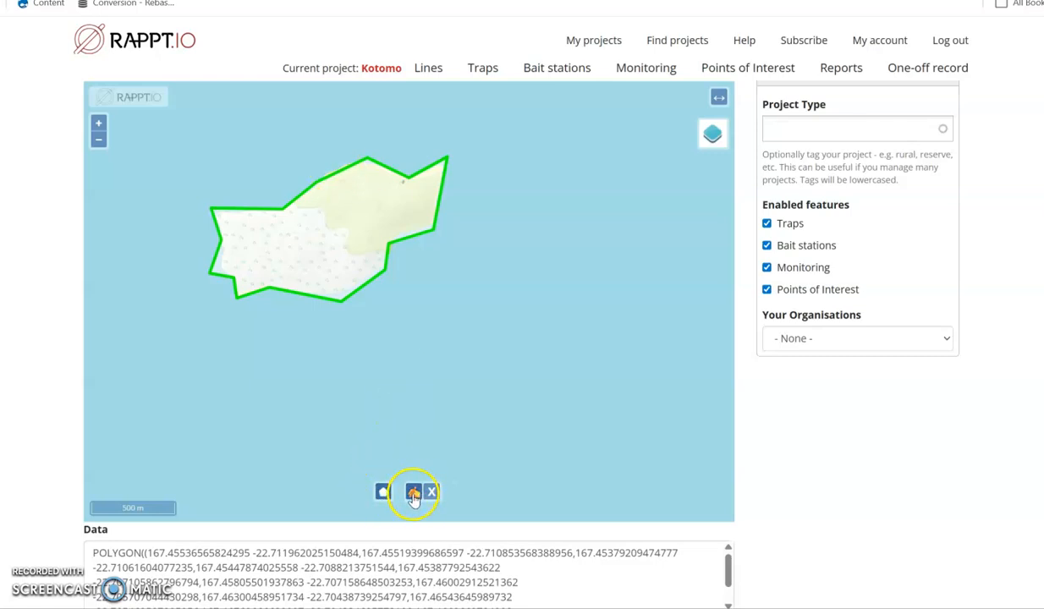
# - Reshape the project boundary by moving its north-west edge slightly outward and pulling the protruding south-west corner in to the coast
pyautogui.click(326, 242)
pyautogui.moveTo(336, 173); pyautogui.dragTo(335, 170)
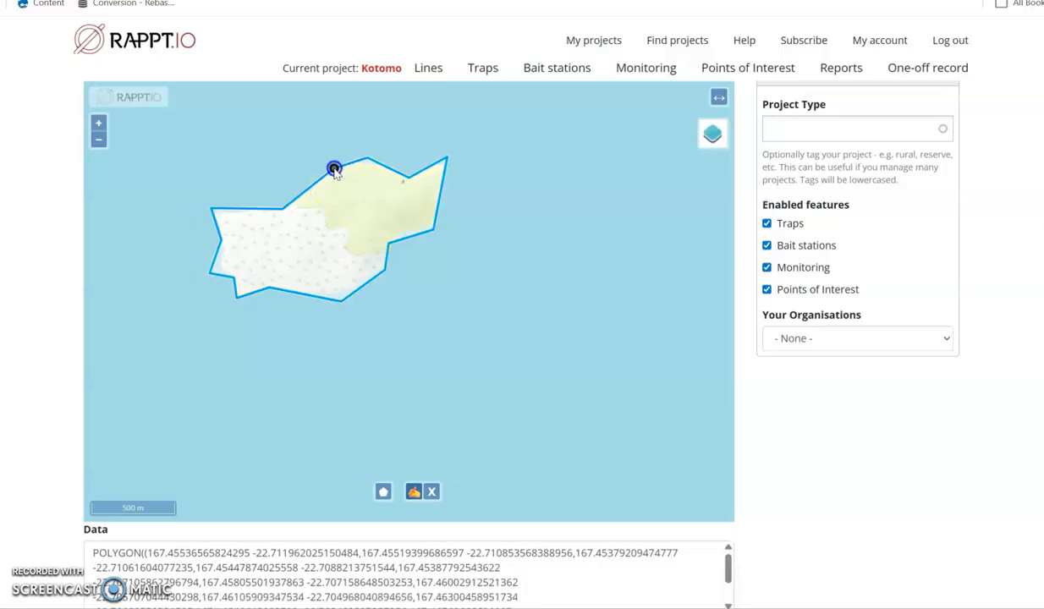
pyautogui.moveTo(210, 277); pyautogui.dragTo(225, 271)
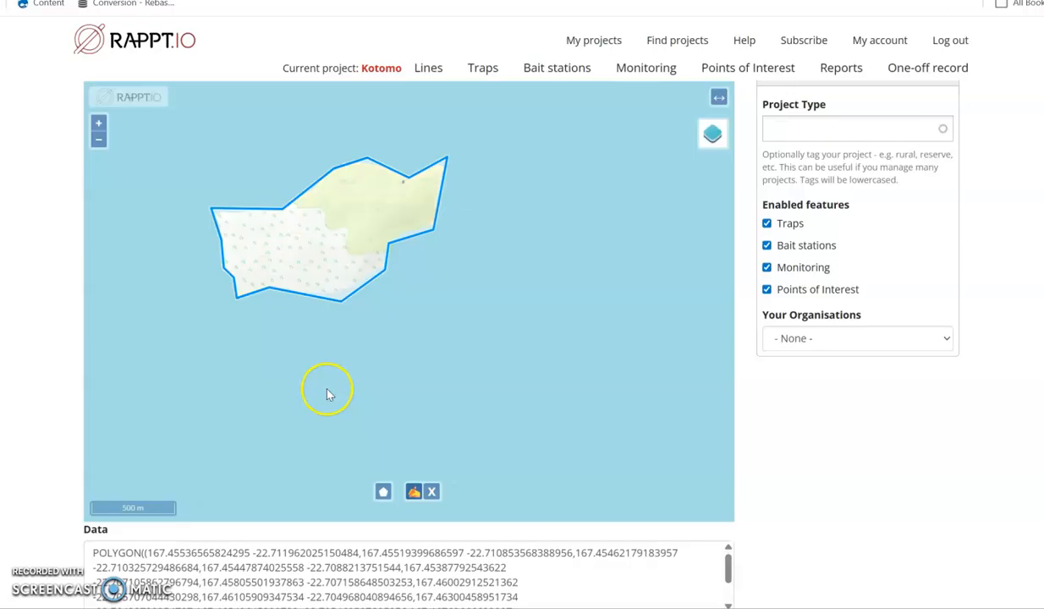
# - Save the Brush Island project and view its boundary on the project page map
pyautogui.scroll(-10, 269, 373)
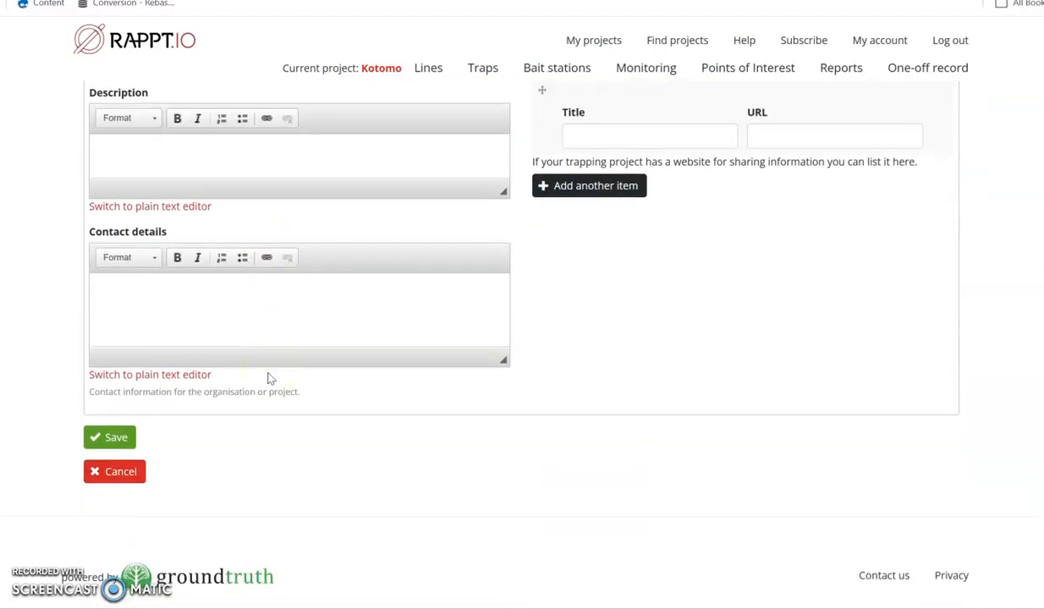
pyautogui.click(112, 437)
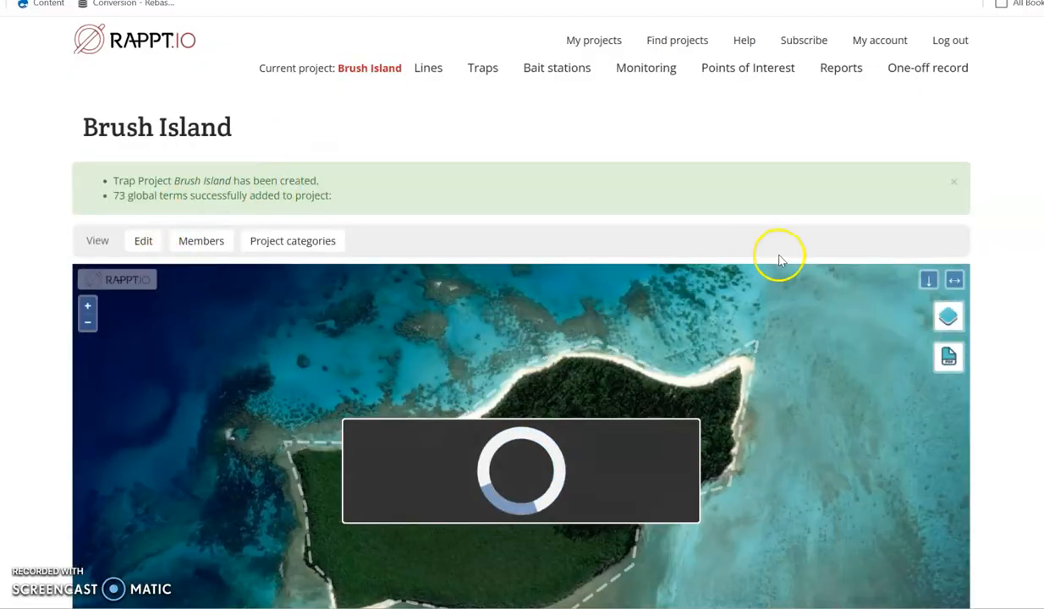
pyautogui.scroll(-2, 782, 259)
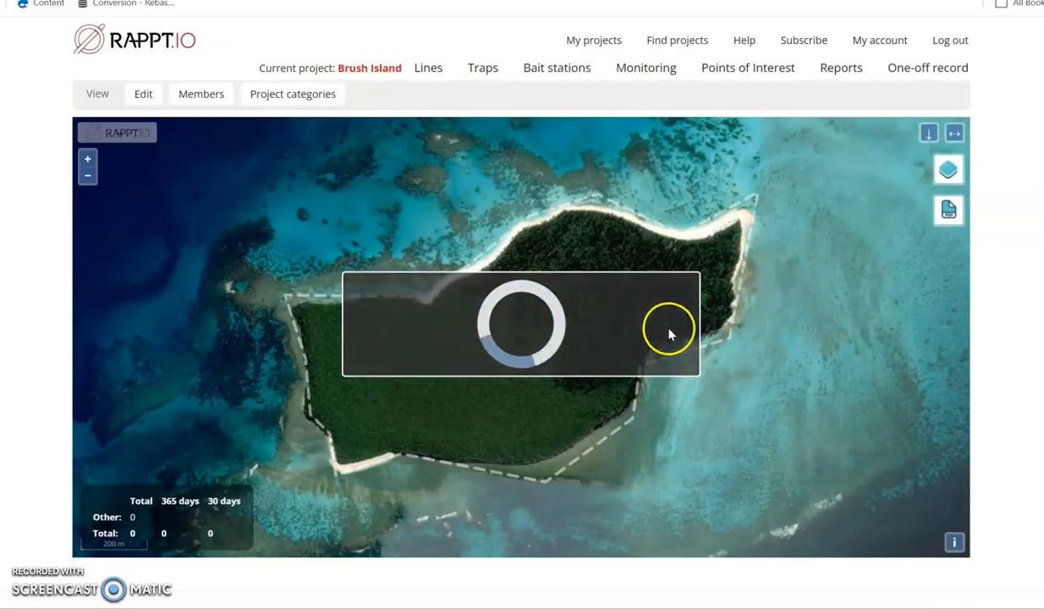